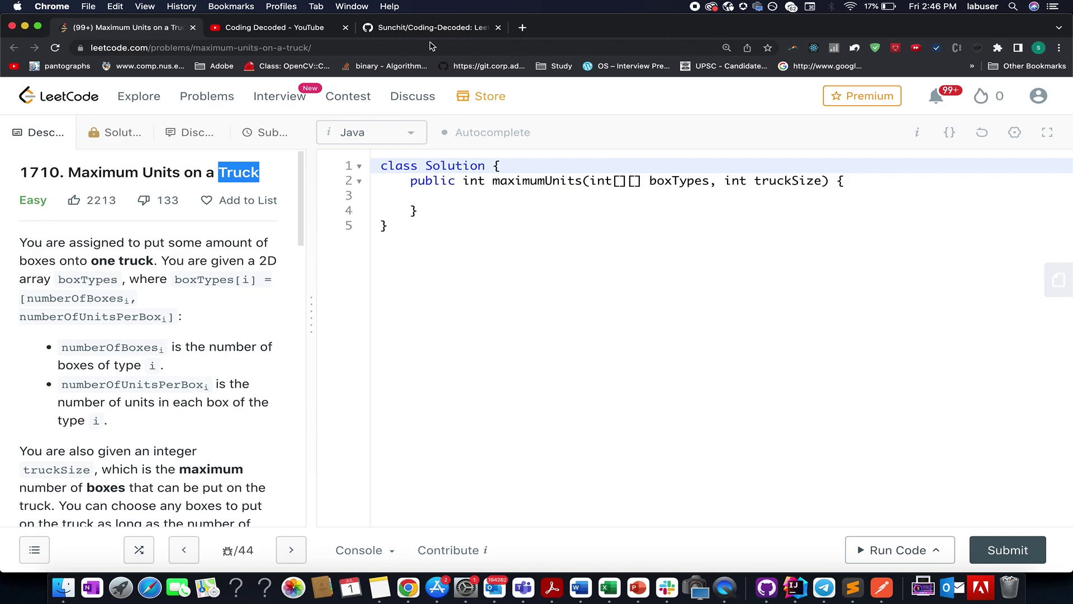
Switch from the LeetCode problem to the Coding Decoded YouTube community page
{"action": "left_click", "coordinate": [313, 33]}
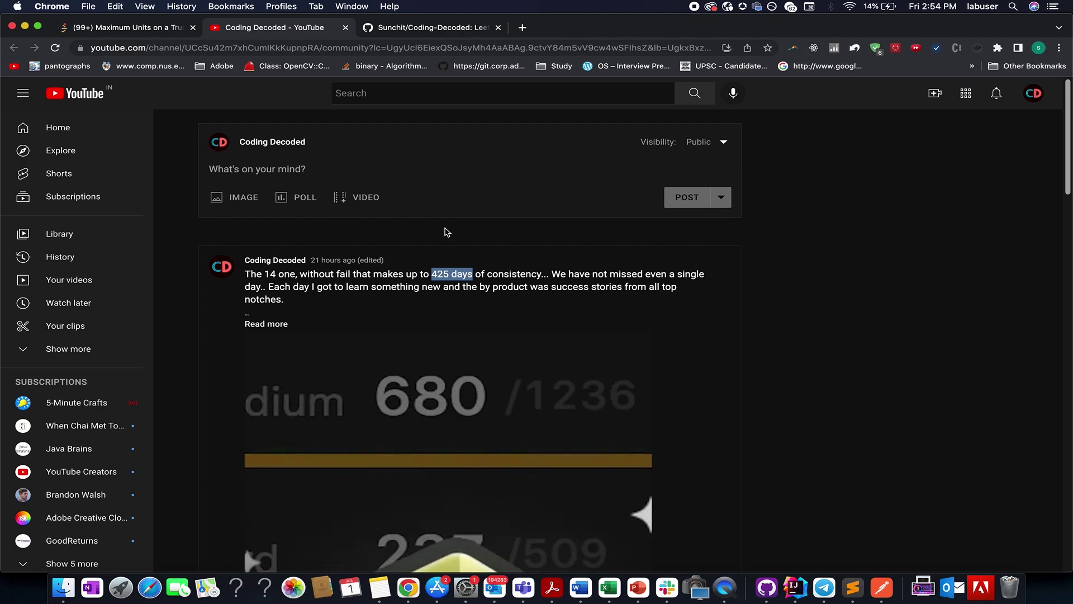
{"action": "scroll", "coordinate": [445, 233], "scroll_direction": "down", "scroll_amount": 1}
{"action": "scroll", "coordinate": [446, 232], "scroll_direction": "down", "scroll_amount": 3}
{"action": "scroll", "coordinate": [445, 232], "scroll_direction": "down", "scroll_amount": 1}
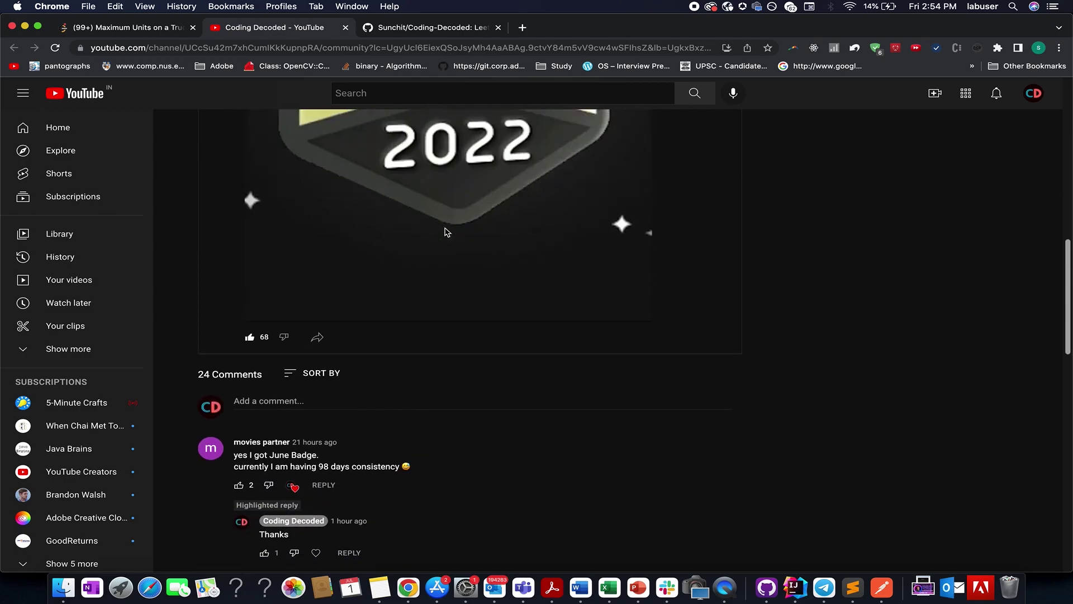
{"action": "scroll", "coordinate": [446, 232], "scroll_direction": "down", "scroll_amount": 3}
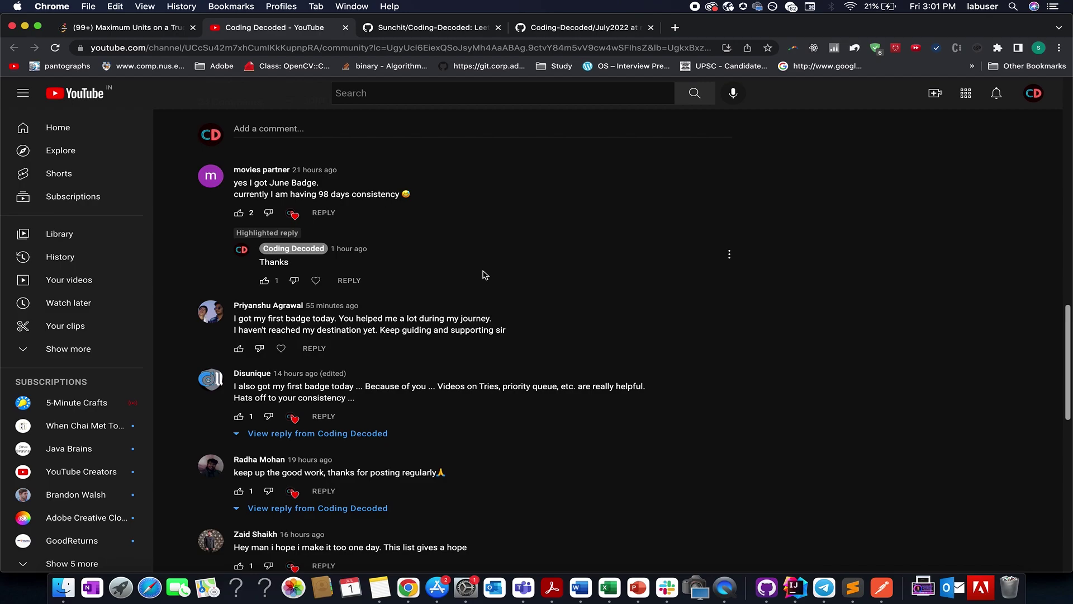
{"action": "left_click", "coordinate": [827, 591]}
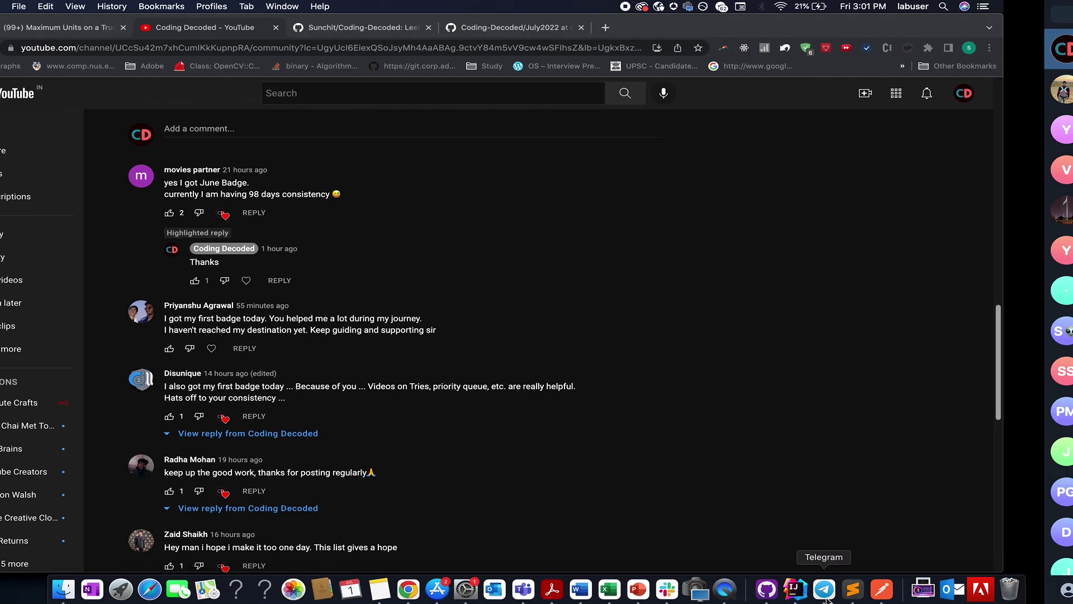
{"action": "scroll", "coordinate": [663, 381], "scroll_direction": "down", "scroll_amount": 5}
{"action": "scroll", "coordinate": [663, 381], "scroll_direction": "down", "scroll_amount": 5}
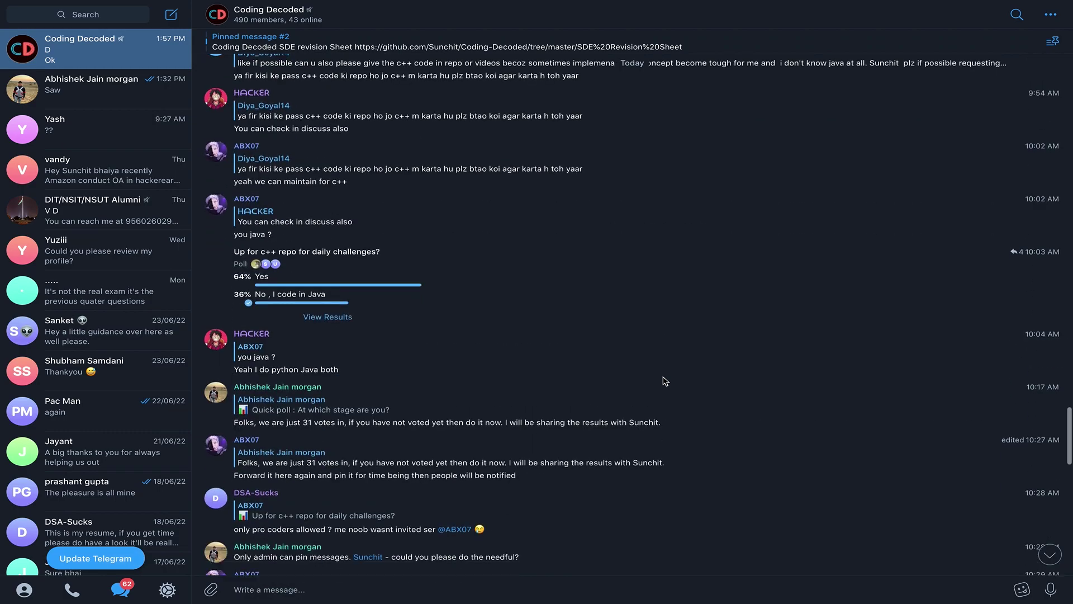
{"action": "scroll", "coordinate": [664, 377], "scroll_direction": "down", "scroll_amount": 5}
{"action": "scroll", "coordinate": [664, 374], "scroll_direction": "down", "scroll_amount": 5}
{"action": "scroll", "coordinate": [664, 375], "scroll_direction": "down", "scroll_amount": 2}
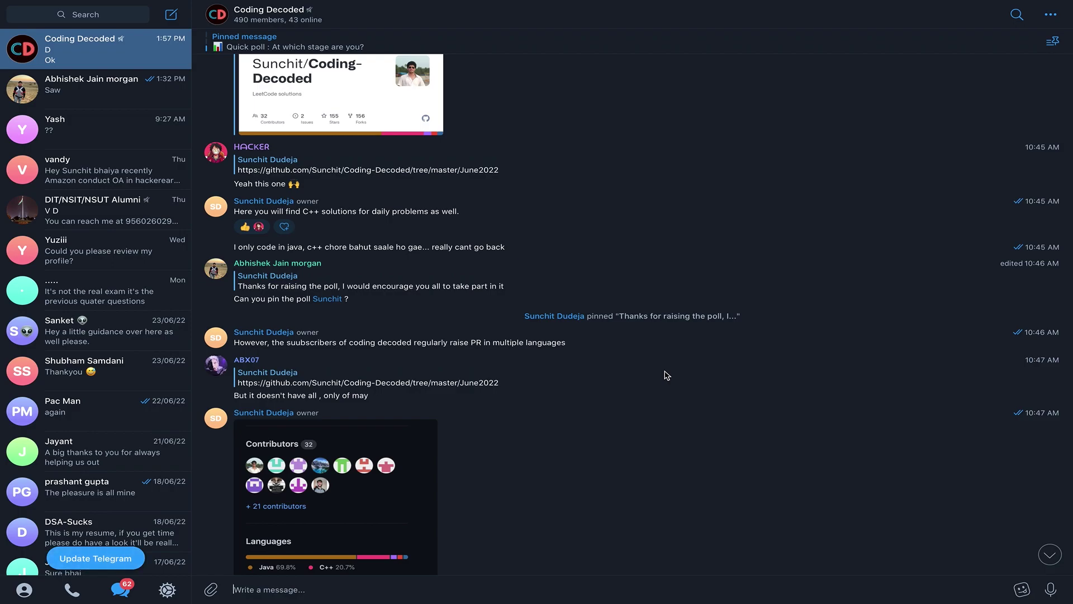
{"action": "scroll", "coordinate": [665, 374], "scroll_direction": "down", "scroll_amount": 10}
{"action": "scroll", "coordinate": [665, 374], "scroll_direction": "down", "scroll_amount": 3}
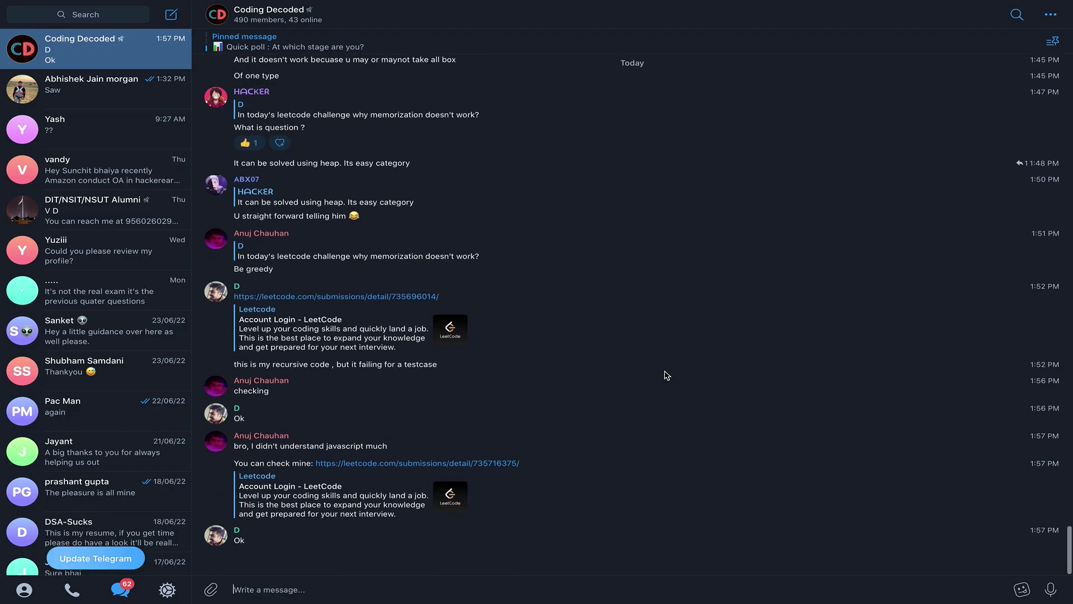
{"action": "scroll", "coordinate": [664, 375], "scroll_direction": "down", "scroll_amount": 2}
{"action": "key", "text": "ctrl+Left"}
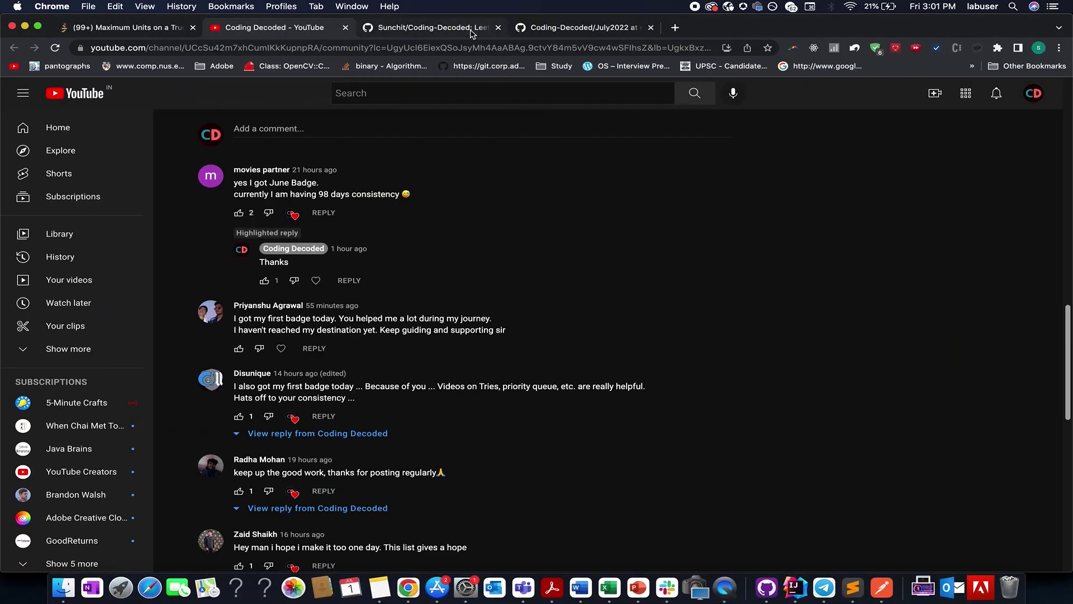
Reload the Coding-Decoded GitHub repository and open its July2022 folder
{"action": "left_click", "coordinate": [472, 32]}
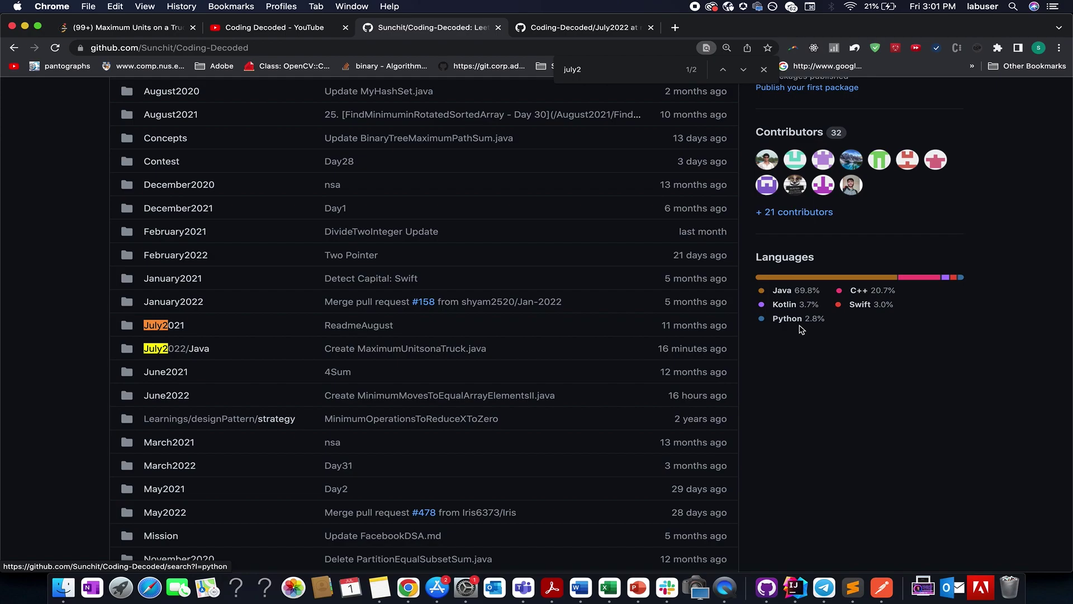
{"action": "scroll", "coordinate": [801, 330], "scroll_direction": "up", "scroll_amount": 5}
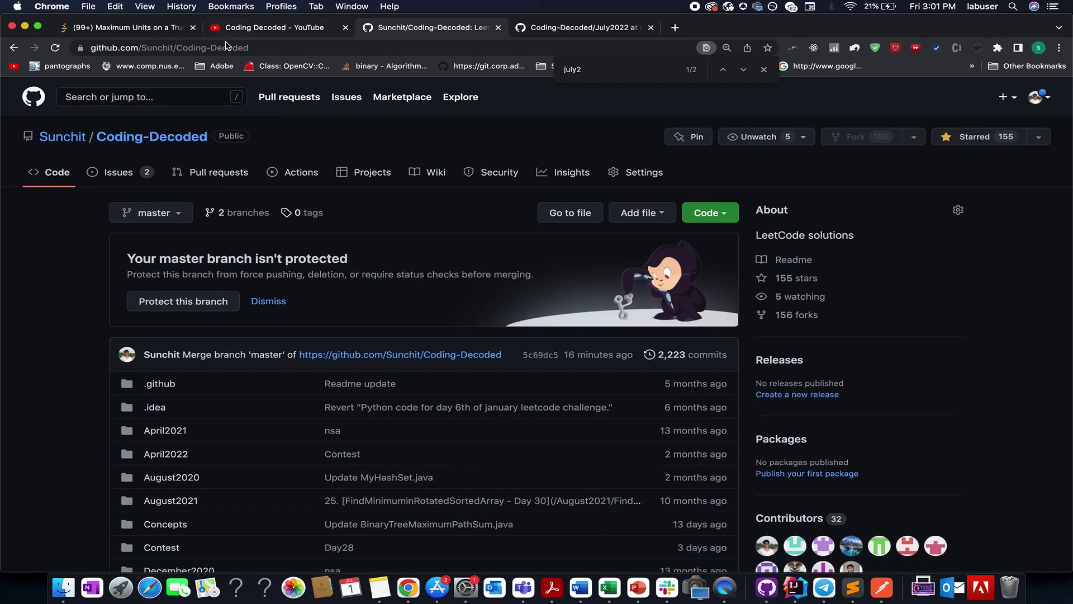
{"action": "left_click", "coordinate": [226, 48]}
{"action": "key", "text": "Return"}
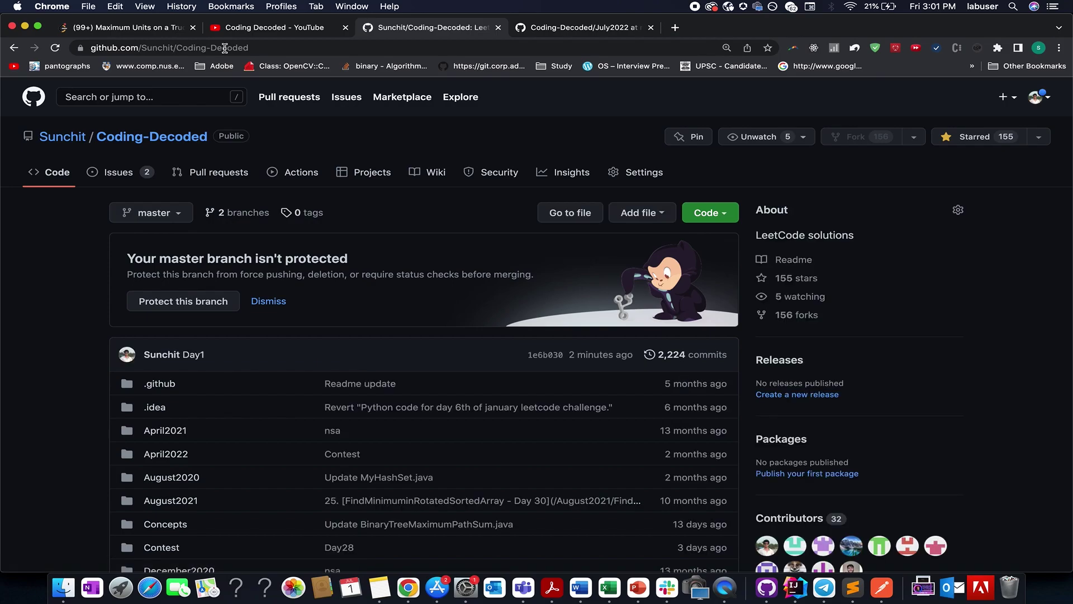
{"action": "scroll", "coordinate": [178, 289], "scroll_direction": "down", "scroll_amount": 10}
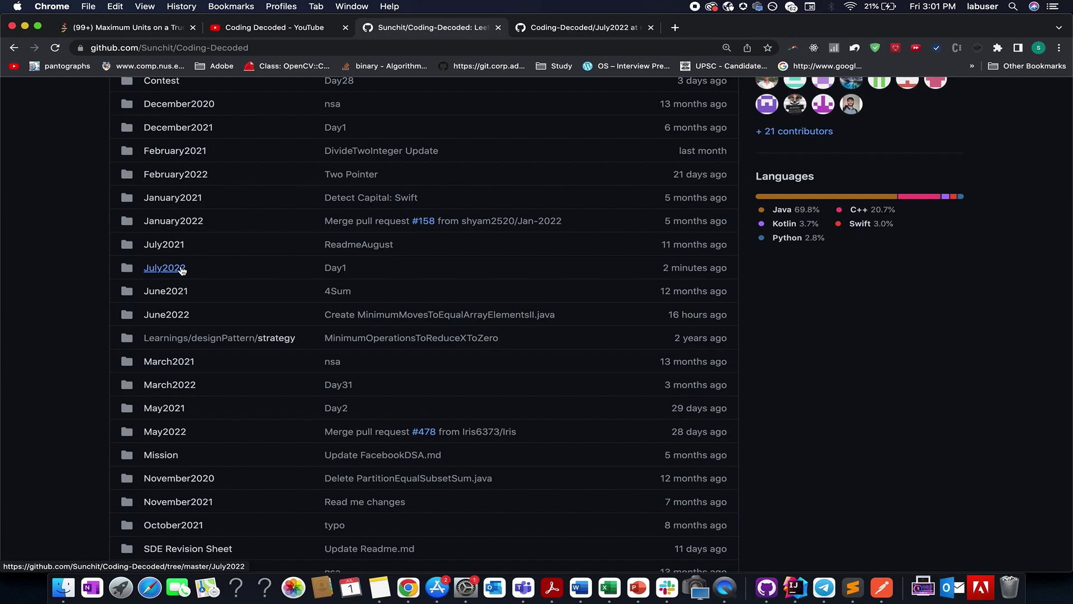
{"action": "left_click", "coordinate": [577, 28]}
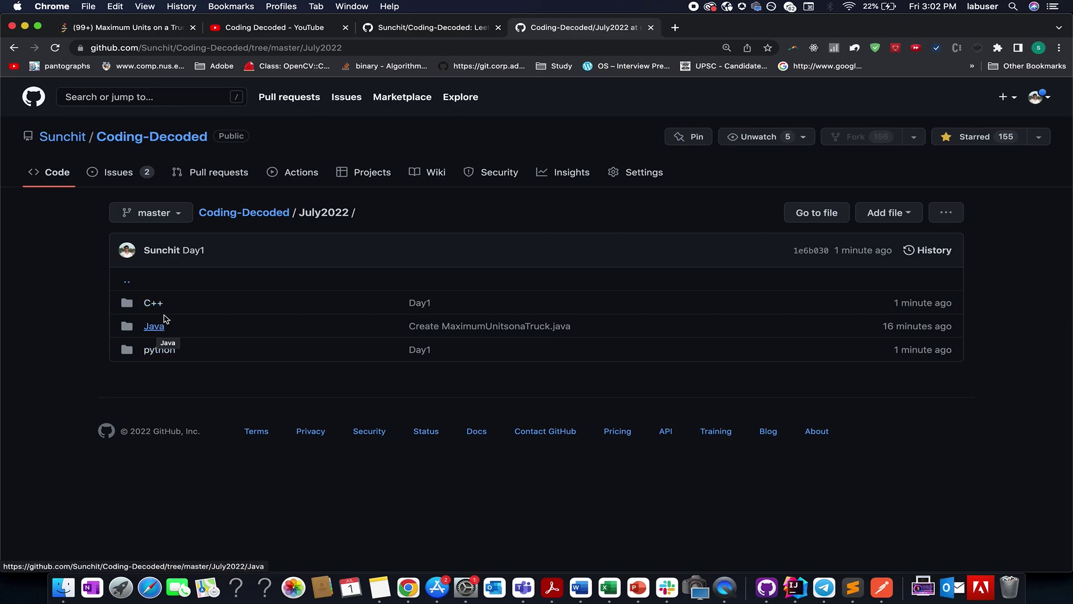
Highlight the C++ and python folder names, then view the repository's pull requests
{"action": "left_click_drag", "start_coordinate": [168, 302], "coordinate": [144, 302]}
{"action": "left_click_drag", "start_coordinate": [176, 348], "coordinate": [146, 347]}
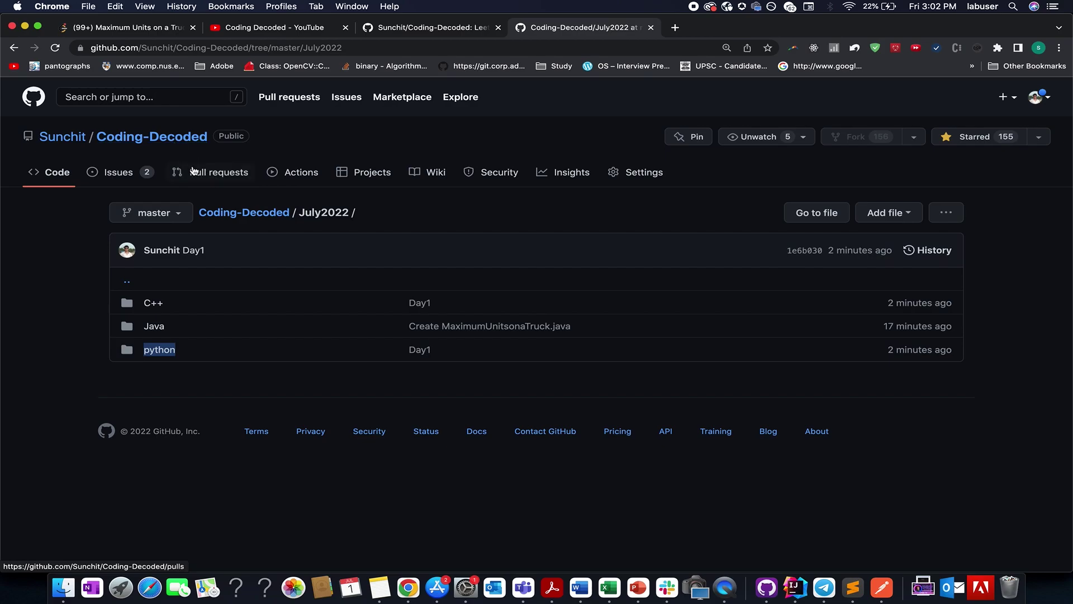
{"action": "left_click", "coordinate": [192, 172]}
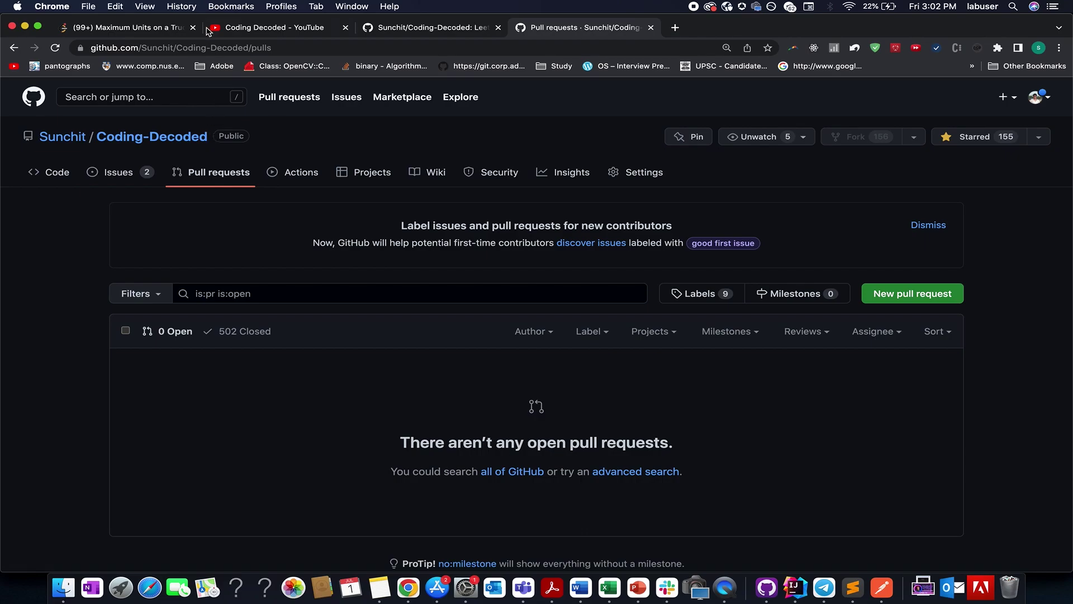
Select the LeetCode problem title and start a search on the YouTube community page
{"action": "left_click", "coordinate": [178, 32]}
{"action": "left_click_drag", "start_coordinate": [68, 173], "coordinate": [236, 173]}
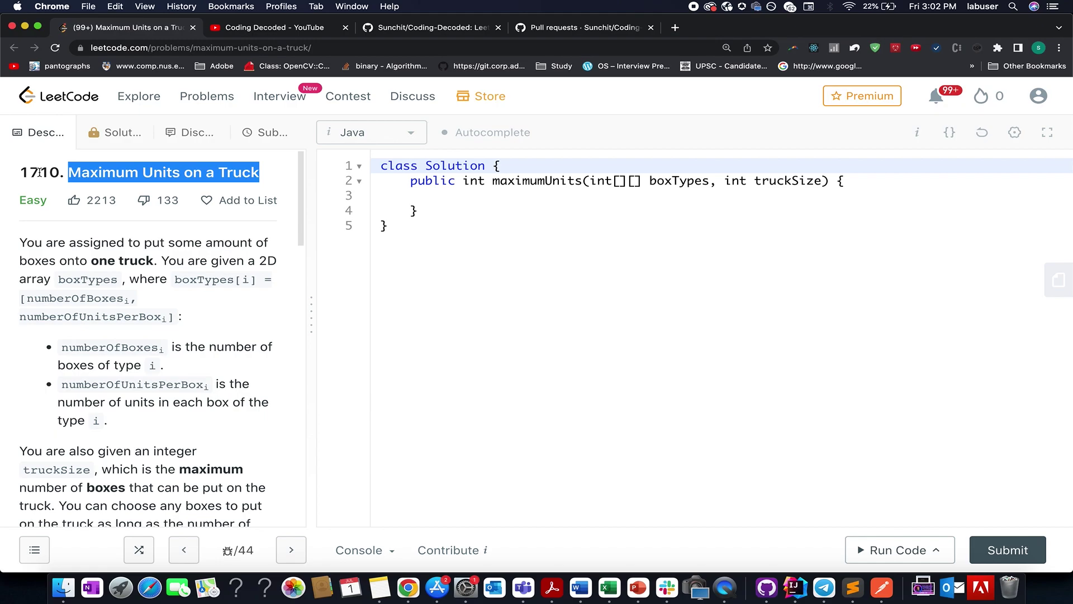
{"action": "scroll", "coordinate": [66, 251], "scroll_direction": "down", "scroll_amount": 5}
{"action": "scroll", "coordinate": [66, 264], "scroll_direction": "down", "scroll_amount": 5}
{"action": "scroll", "coordinate": [66, 267], "scroll_direction": "down", "scroll_amount": 5}
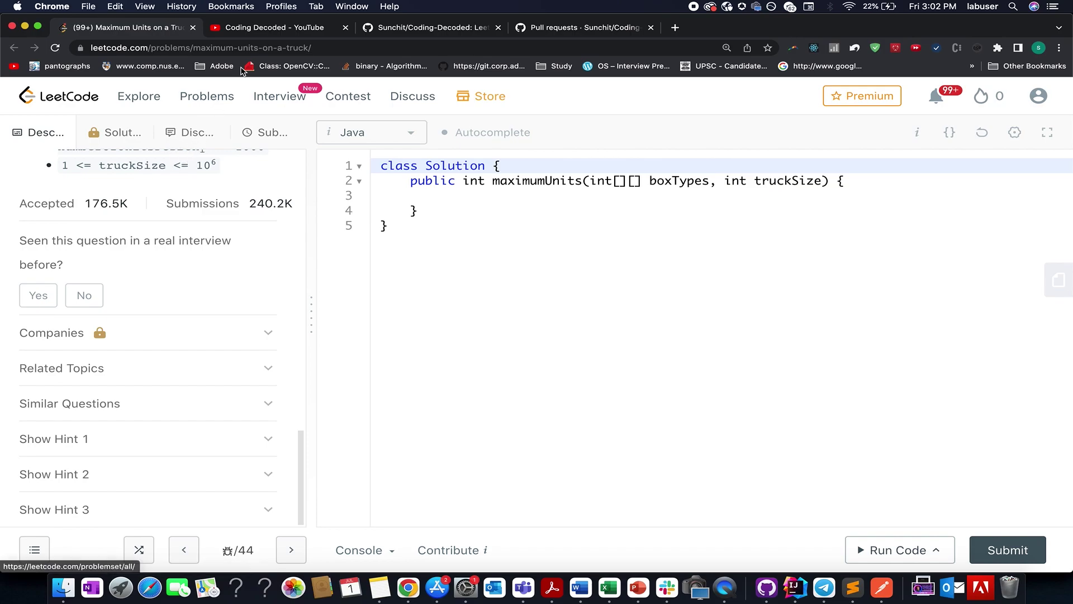
{"action": "left_click", "coordinate": [268, 31]}
{"action": "scroll", "coordinate": [318, 249], "scroll_direction": "up", "scroll_amount": 5}
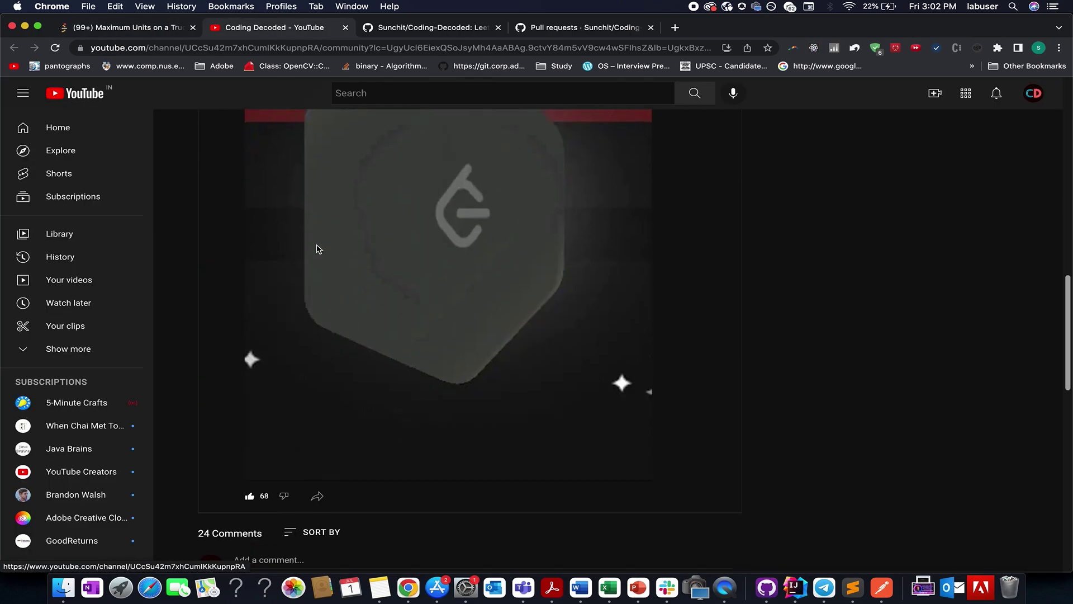
{"action": "scroll", "coordinate": [317, 249], "scroll_direction": "up", "scroll_amount": 5}
{"action": "left_click", "coordinate": [352, 93]}
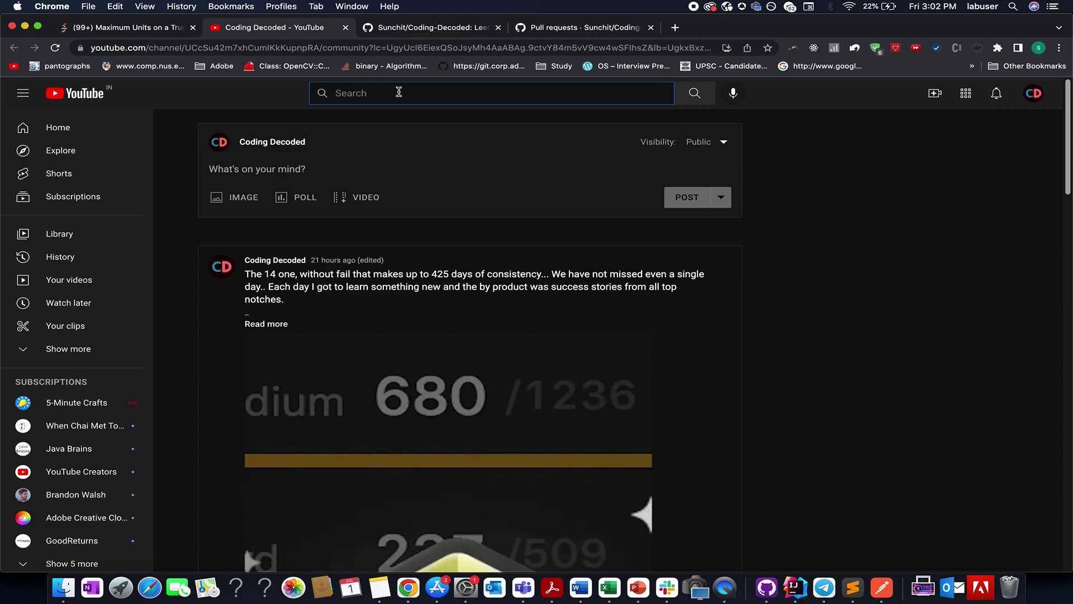
Copy 'Maximum Units on a Truck' from LeetCode and search YouTube for it
{"action": "left_click", "coordinate": [175, 30]}
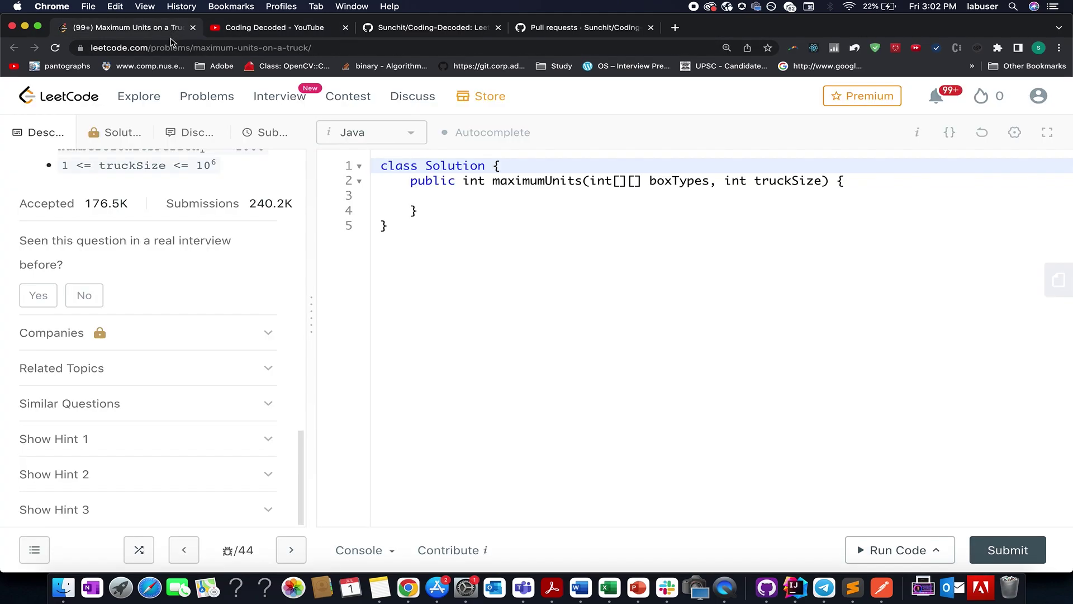
{"action": "scroll", "coordinate": [108, 172], "scroll_direction": "up", "scroll_amount": 10}
{"action": "left_click_drag", "start_coordinate": [67, 171], "coordinate": [256, 171]}
{"action": "key", "text": "super+c"}
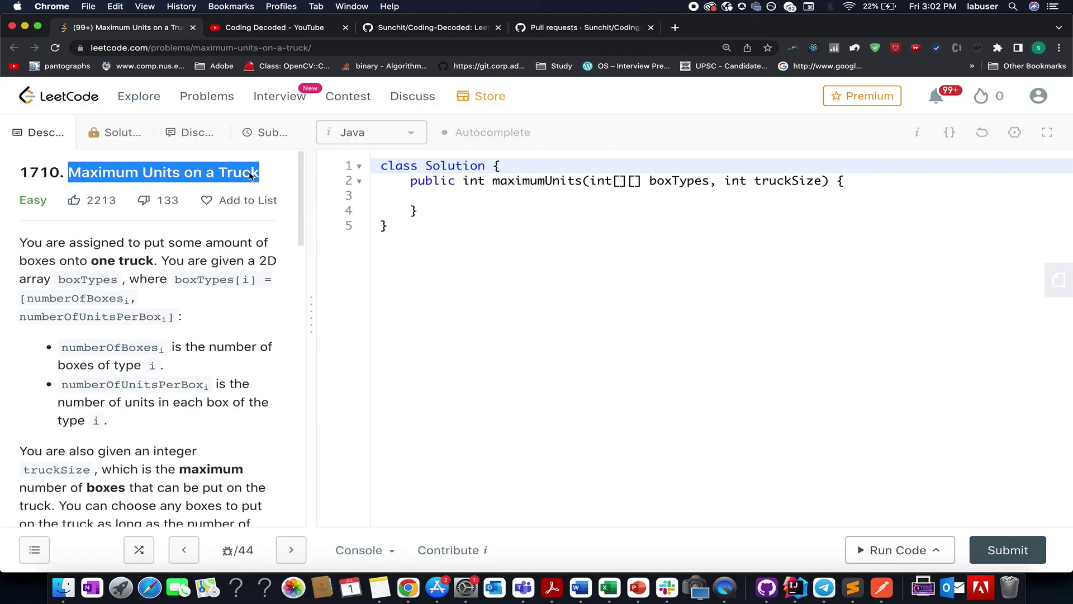
{"action": "key", "text": "ctrl+Tab"}
{"action": "key", "text": "super+v"}
{"action": "key", "text": "Return"}
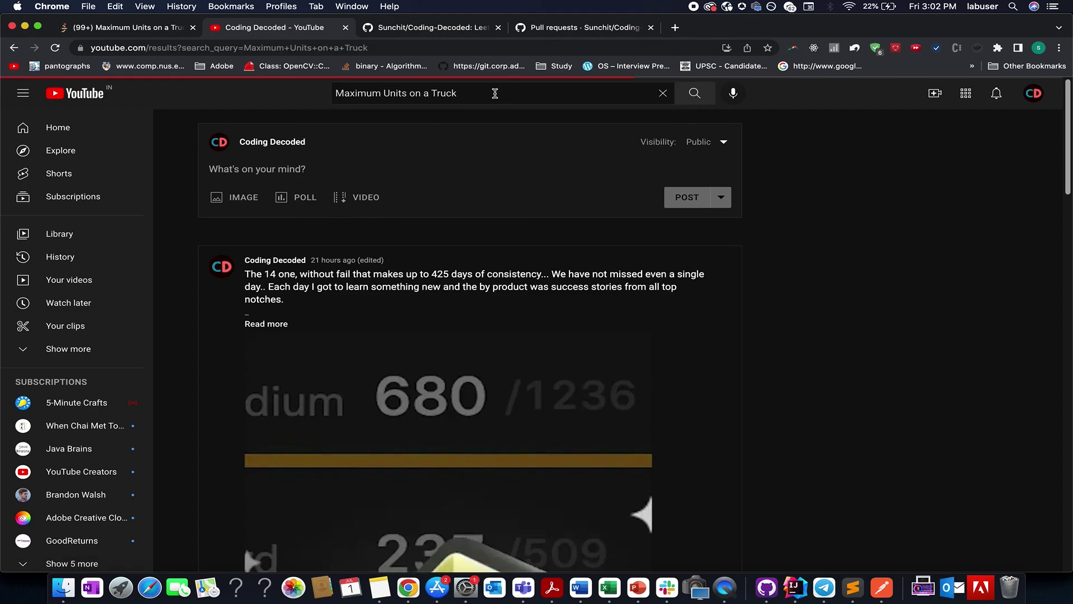
Refine the YouTube search with 'coding decoded' added and run it
{"action": "left_click", "coordinate": [495, 93]}
{"action": "type", "text": "codi"}
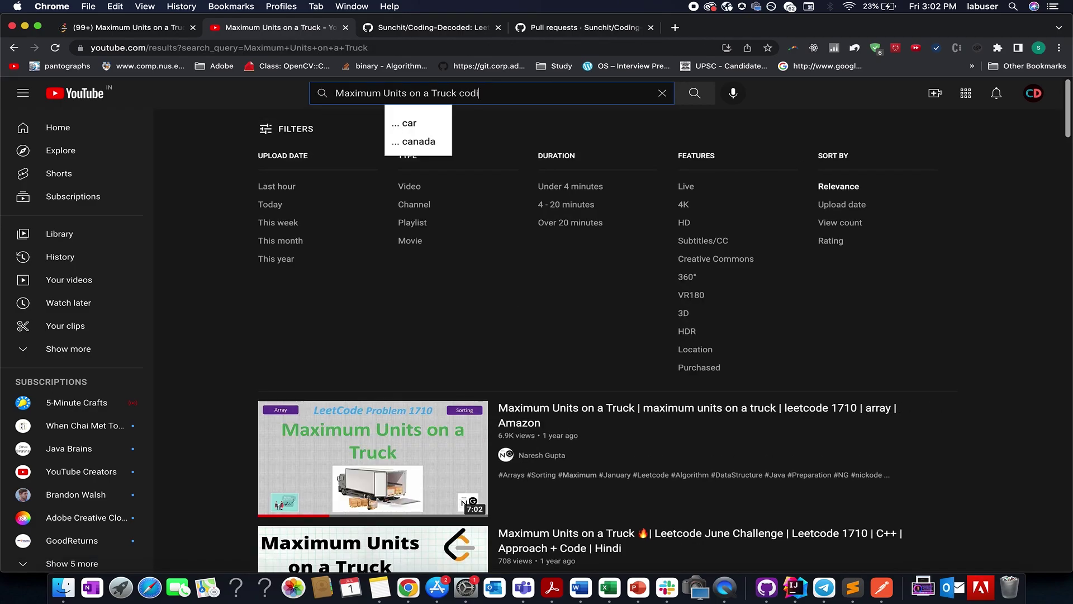
{"action": "type", "text": "ng decoded"}
{"action": "key", "text": "Return"}
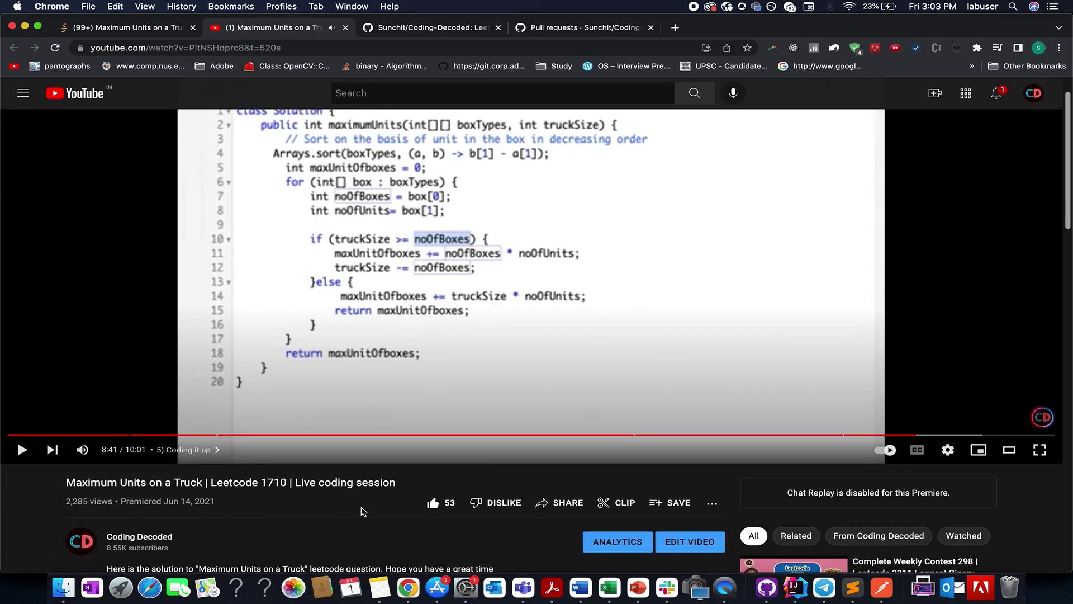
{"action": "scroll", "coordinate": [365, 511], "scroll_direction": "down", "scroll_amount": 5}
{"action": "scroll", "coordinate": [365, 510], "scroll_direction": "down", "scroll_amount": 5}
{"action": "scroll", "coordinate": [376, 353], "scroll_direction": "down", "scroll_amount": 2}
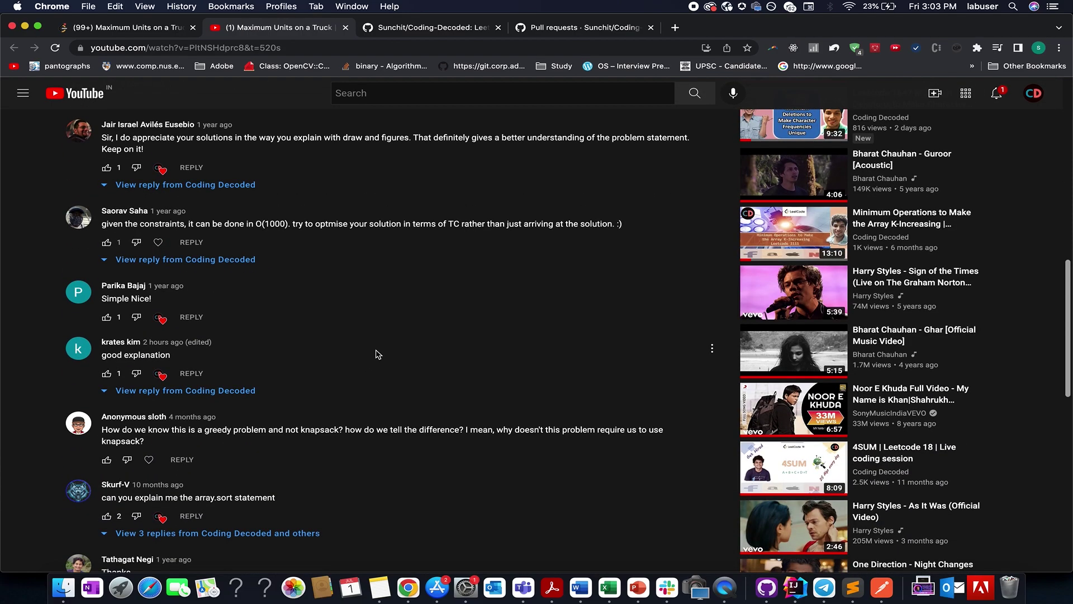
{"action": "scroll", "coordinate": [376, 354], "scroll_direction": "up", "scroll_amount": 3}
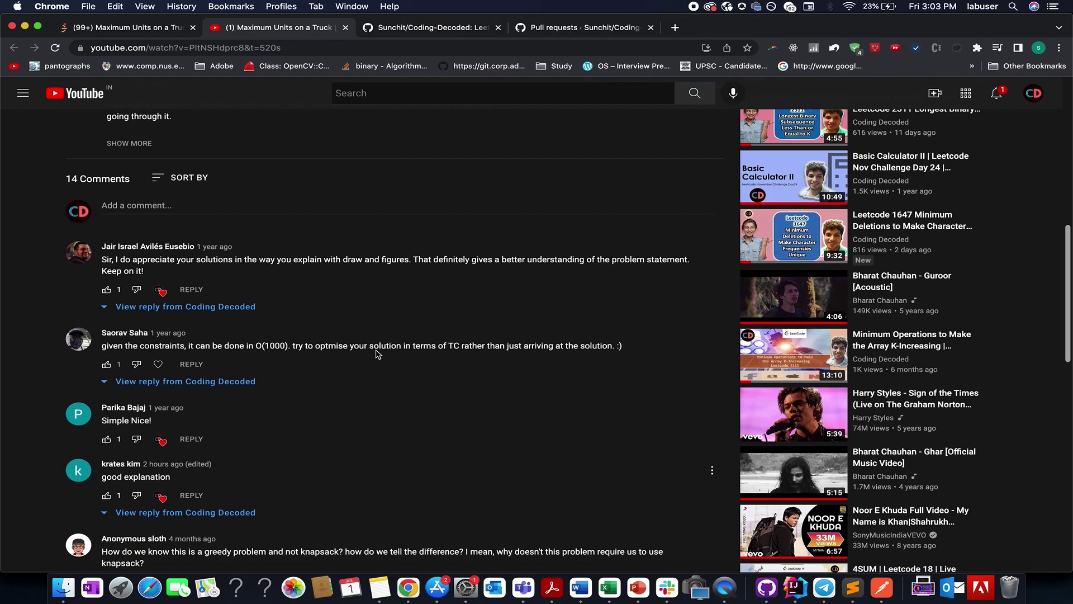
{"action": "scroll", "coordinate": [376, 354], "scroll_direction": "up", "scroll_amount": 5}
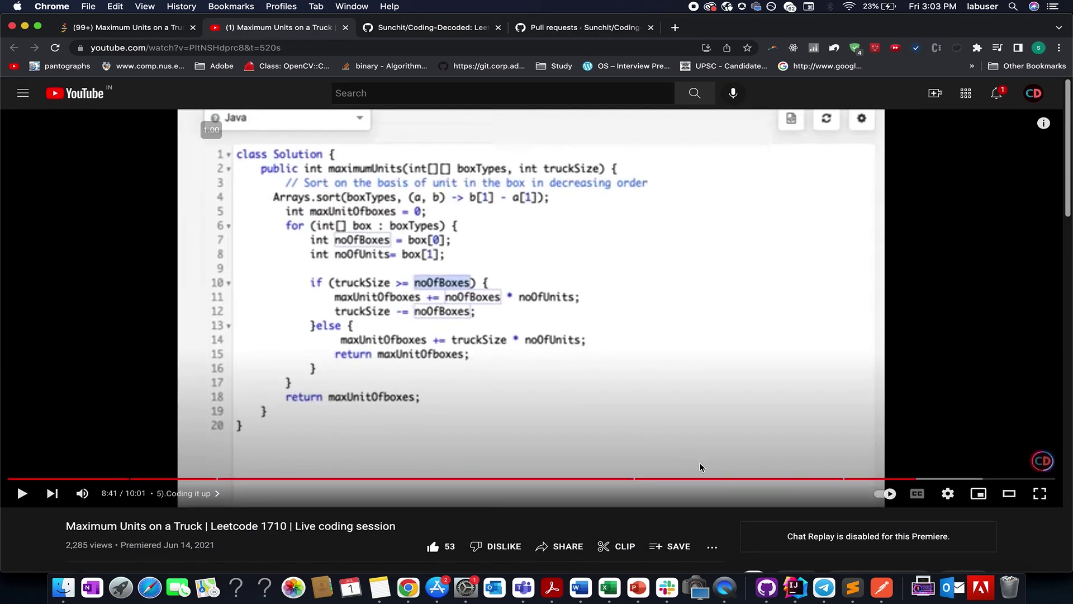